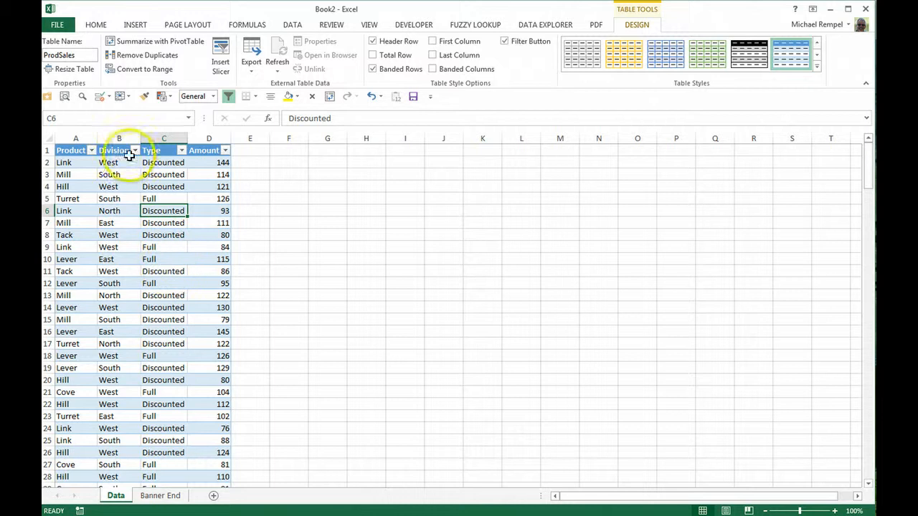
# Create a PivotTable from the ProdSales table on a new worksheet.
pyautogui.click(133, 26)
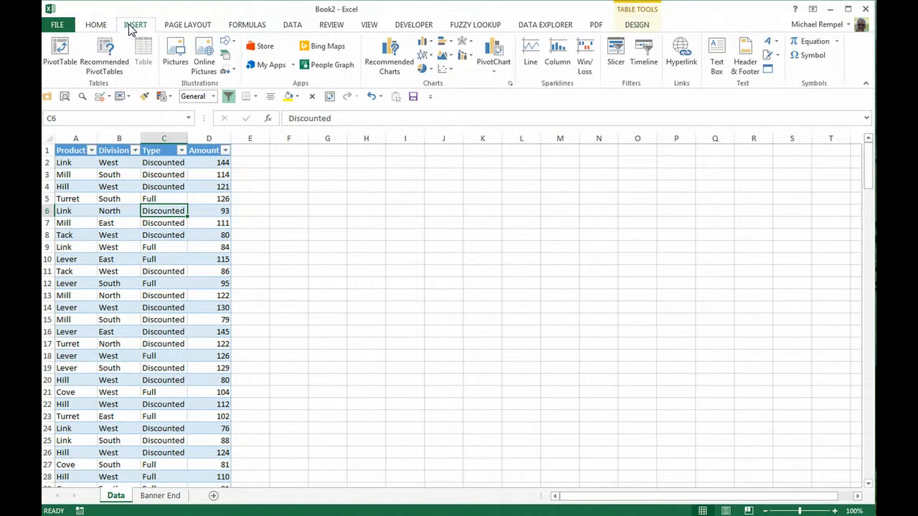
pyautogui.click(60, 56)
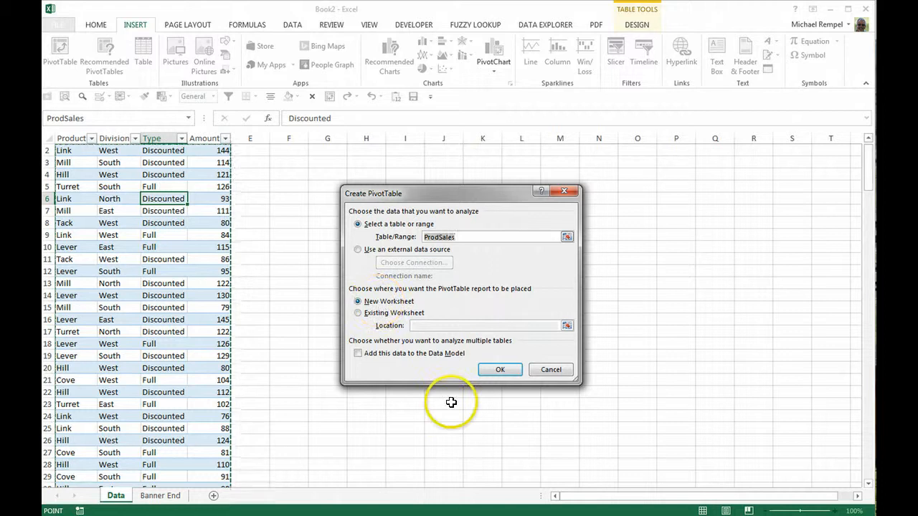
pyautogui.click(498, 369)
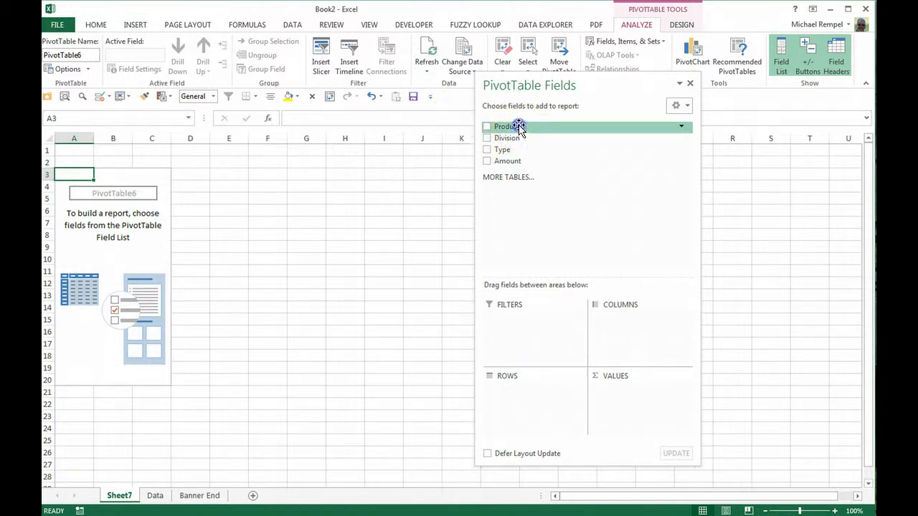
# Lay out the PivotTable with Product as rows, Division as columns, Amount as values and Type as the report filter.
pyautogui.moveTo(518, 127); pyautogui.dragTo(533, 398)
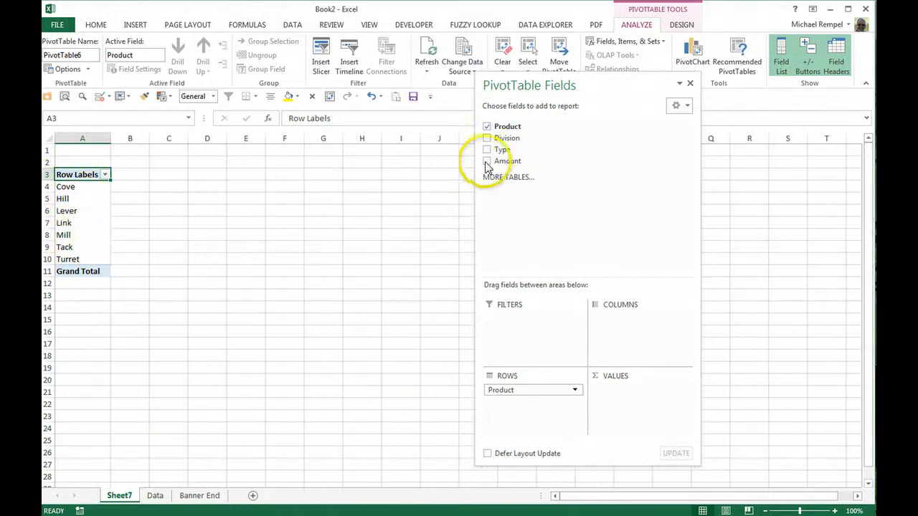
pyautogui.moveTo(500, 138); pyautogui.dragTo(621, 323)
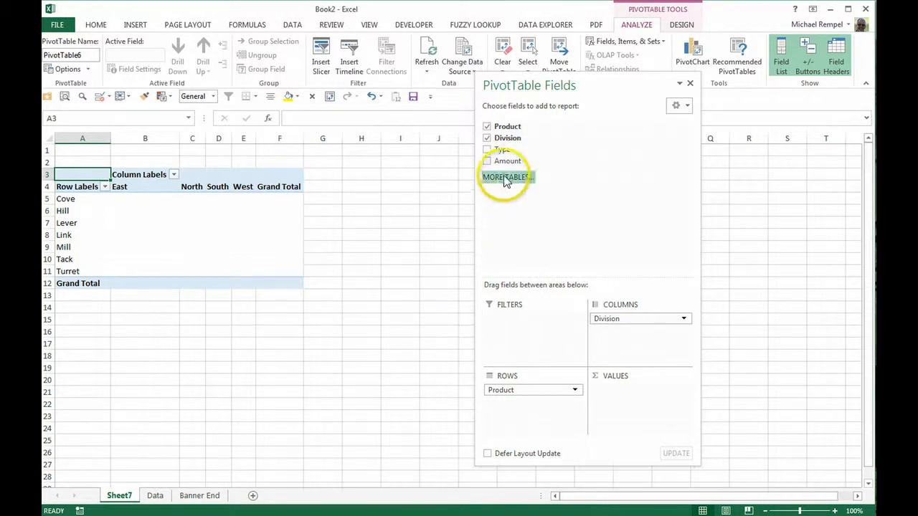
pyautogui.moveTo(506, 162); pyautogui.dragTo(627, 402)
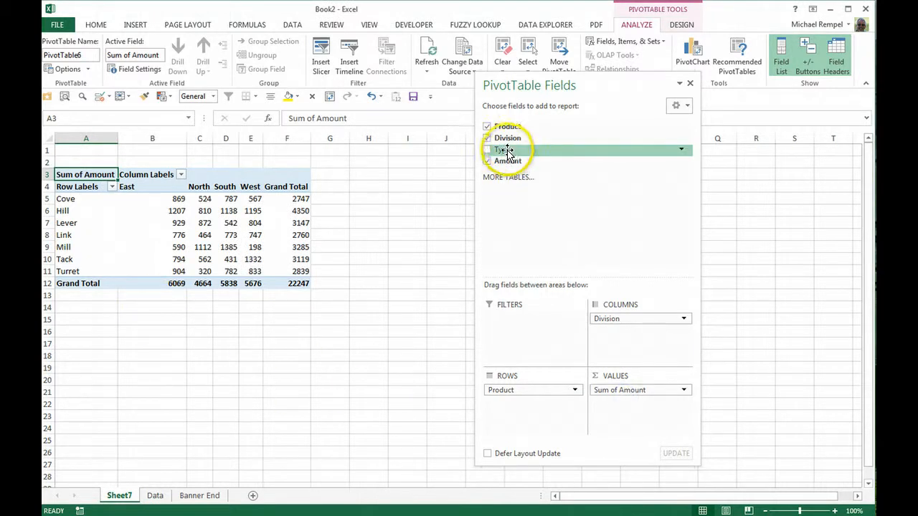
pyautogui.moveTo(511, 150); pyautogui.dragTo(528, 330)
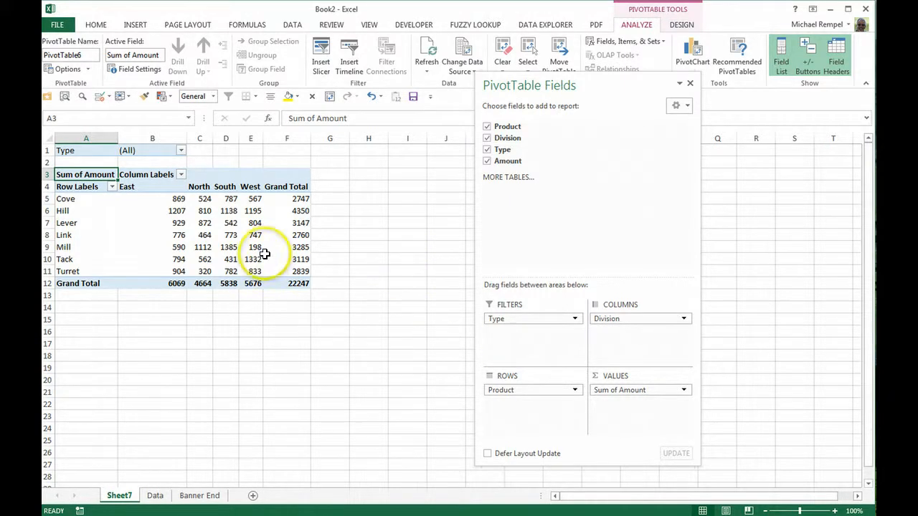
pyautogui.moveTo(264, 254)
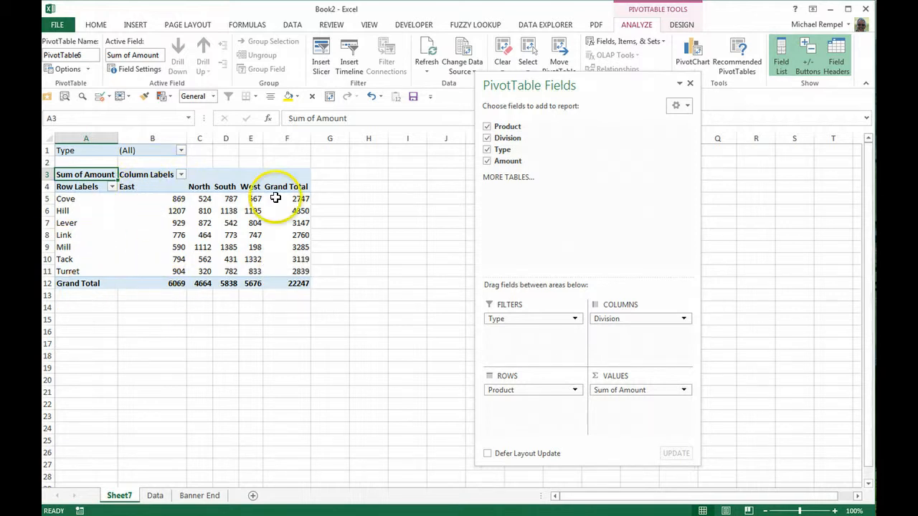
pyautogui.moveTo(219, 260)
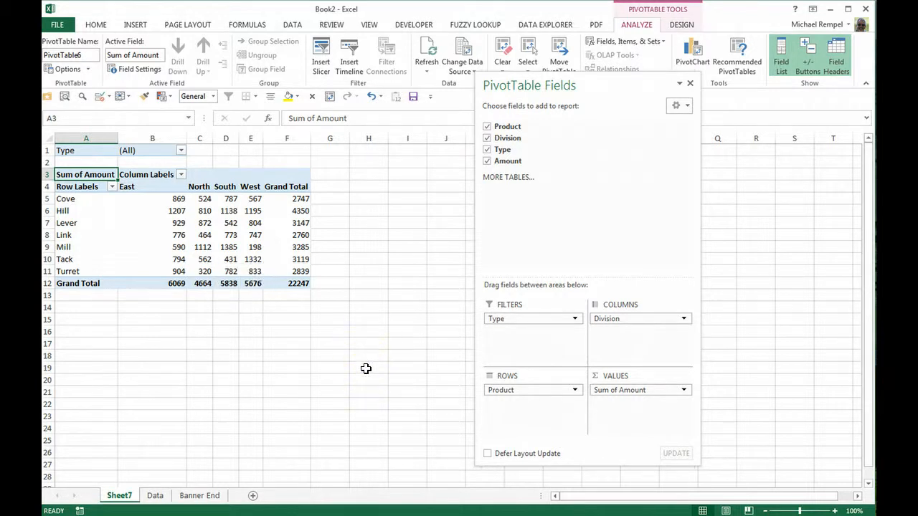
# Rename the PivotTable's Amount value field to Total Sales in its value field settings, with Sum as the calculation.
pyautogui.click(231, 223)
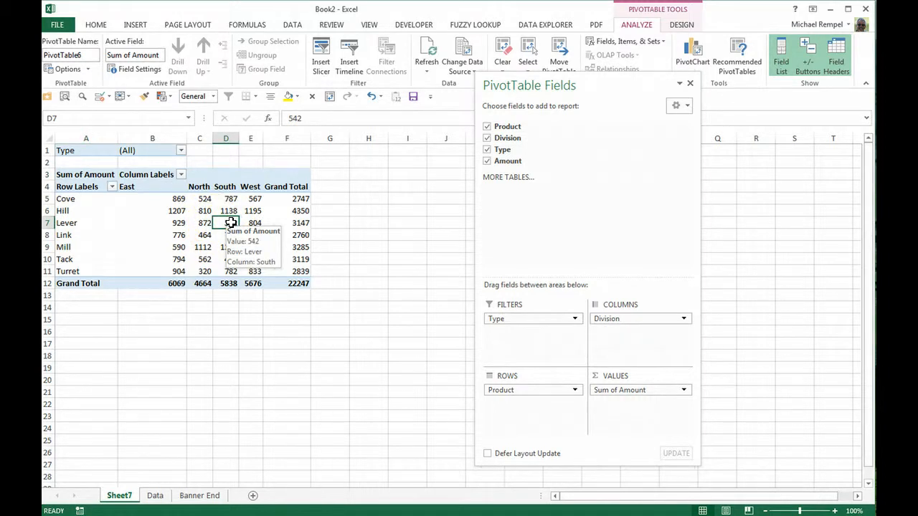
pyautogui.rightClick(230, 223)
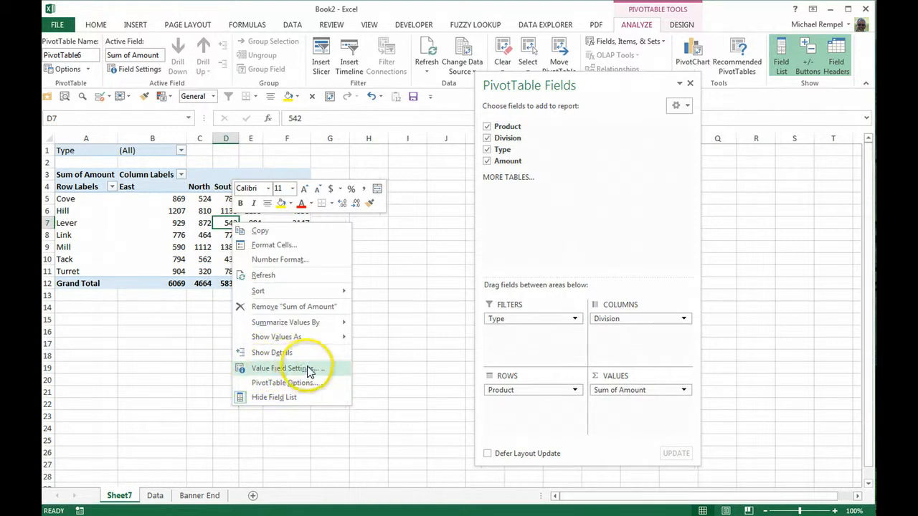
pyautogui.click(285, 372)
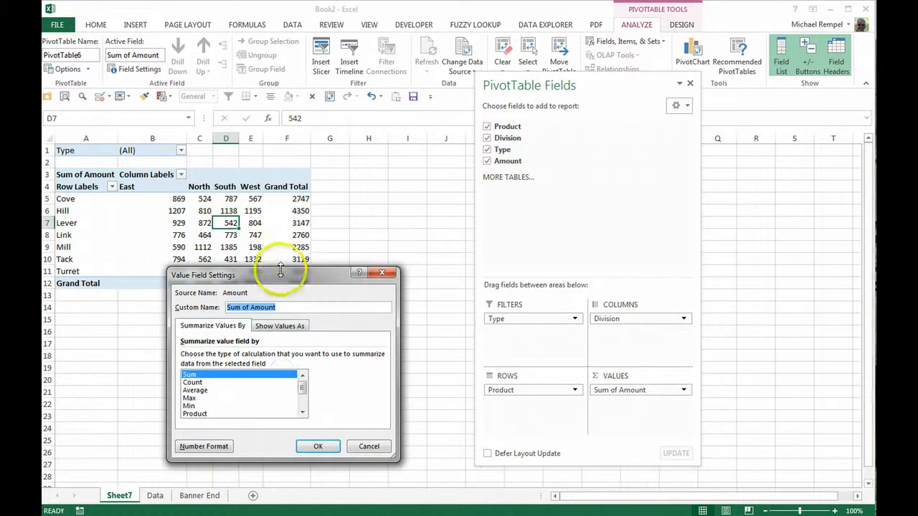
pyautogui.moveTo(327, 251); pyautogui.dragTo(444, 149)
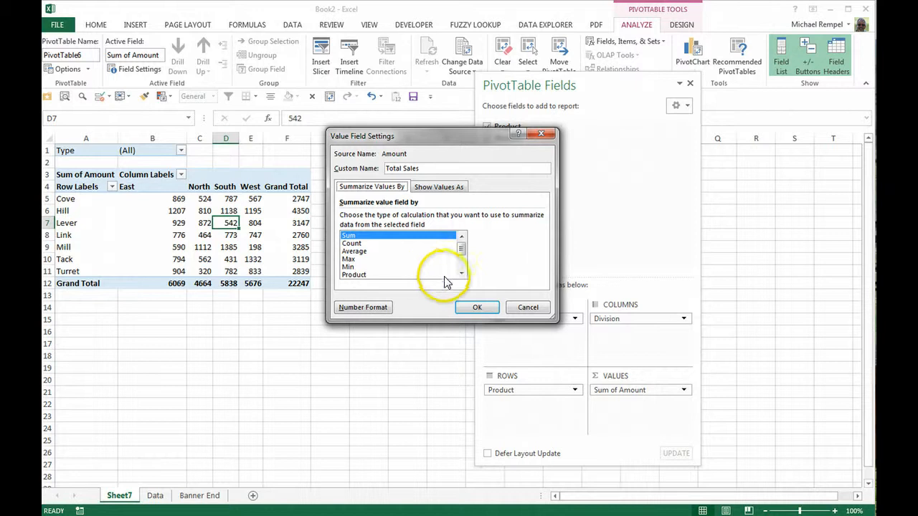
pyautogui.moveTo(461, 250)
pyautogui.mouseDown()
pyautogui.moveTo(461, 269)
pyautogui.moveTo(460, 245)
pyautogui.mouseUp()
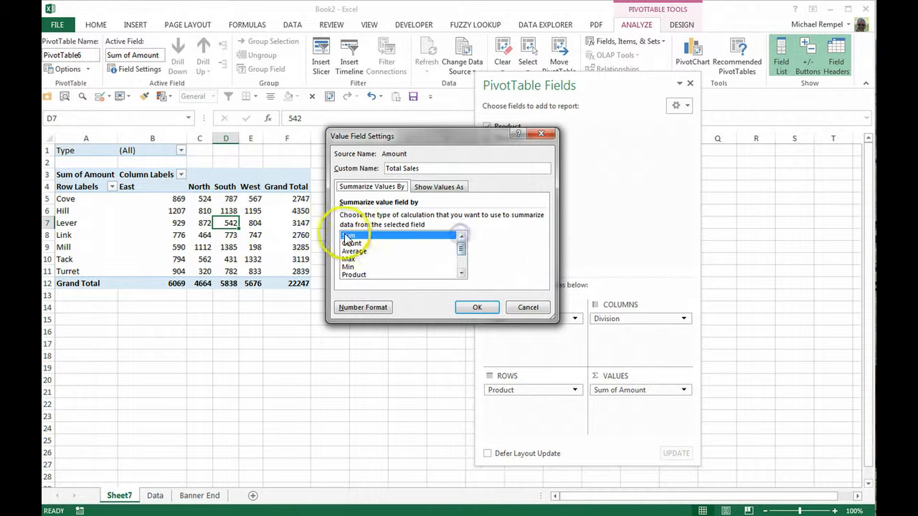
# Give the Total Sales field an Accounting number format with 2 decimal places and no currency symbol, and apply the field settings.
pyautogui.click(362, 308)
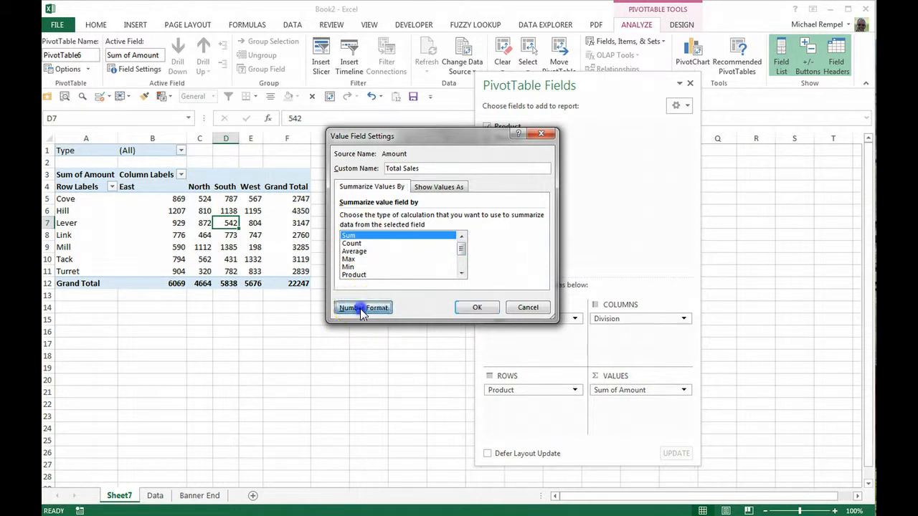
pyautogui.moveTo(302, 238); pyautogui.dragTo(479, 119)
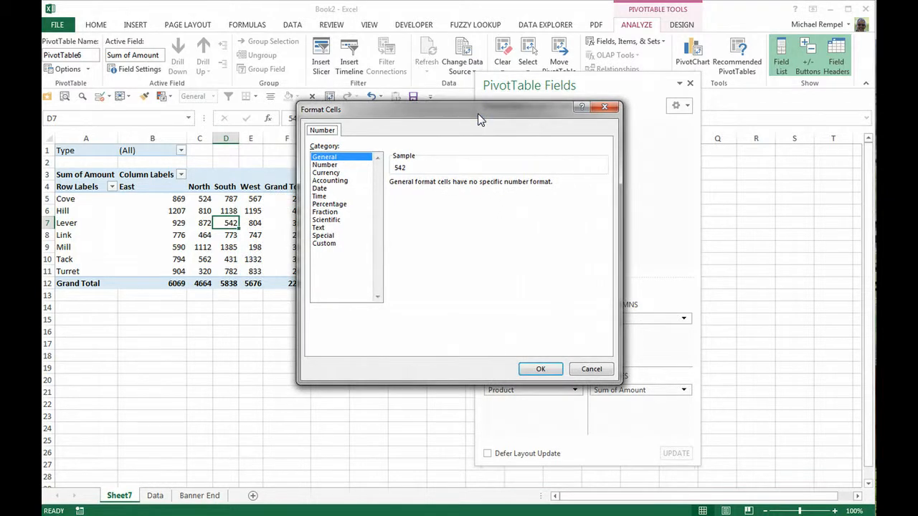
pyautogui.click(336, 181)
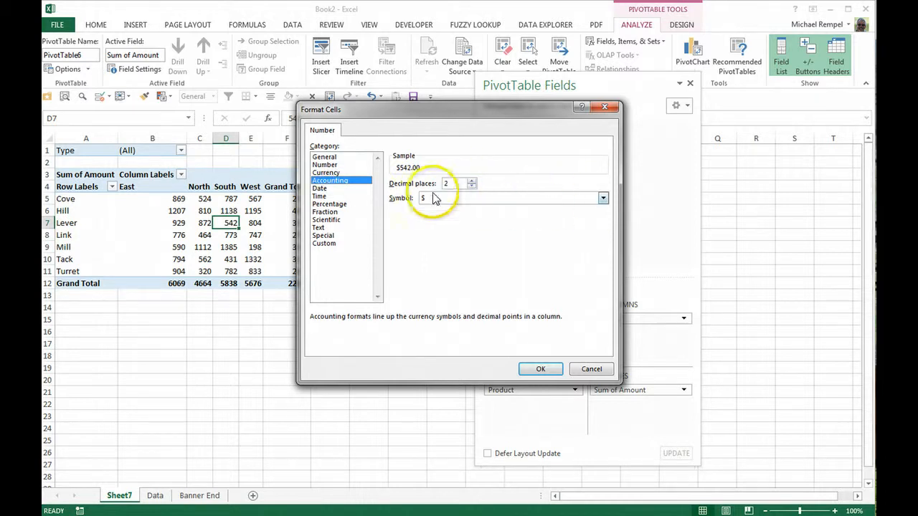
pyautogui.click(602, 198)
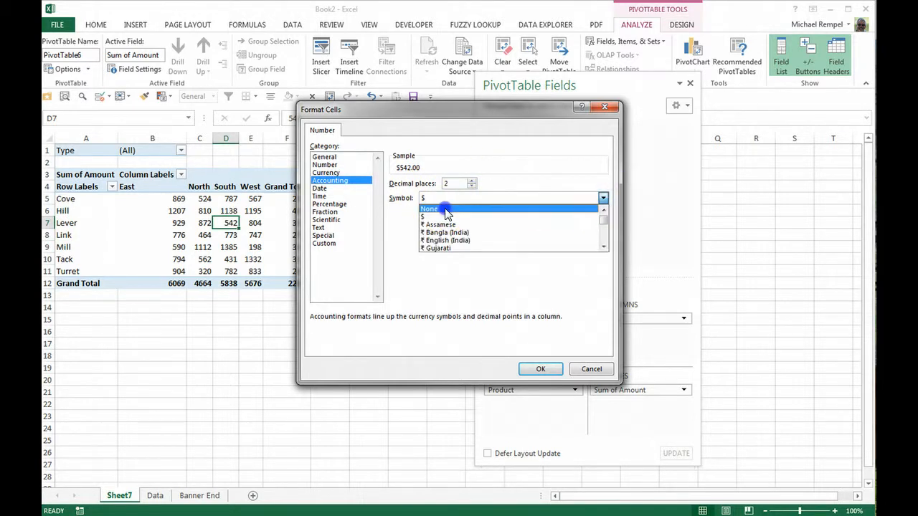
pyautogui.click(446, 208)
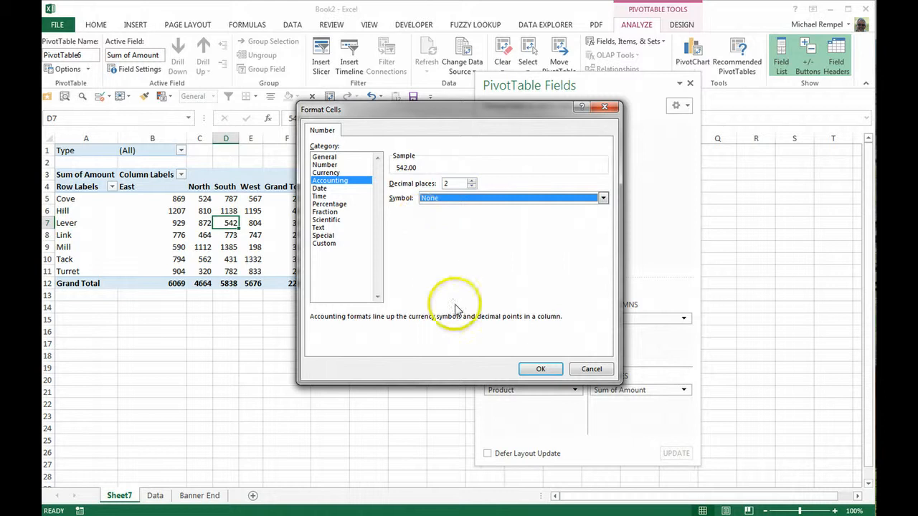
pyautogui.click(540, 369)
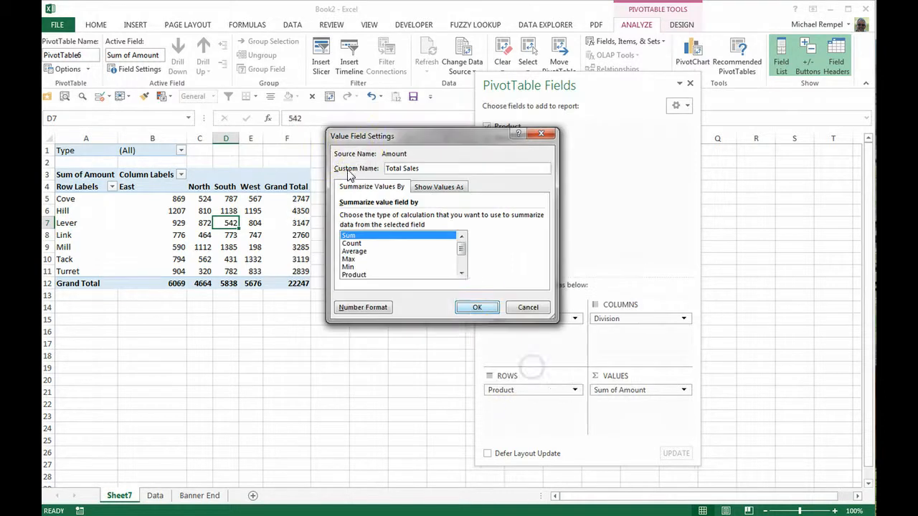
pyautogui.click(472, 306)
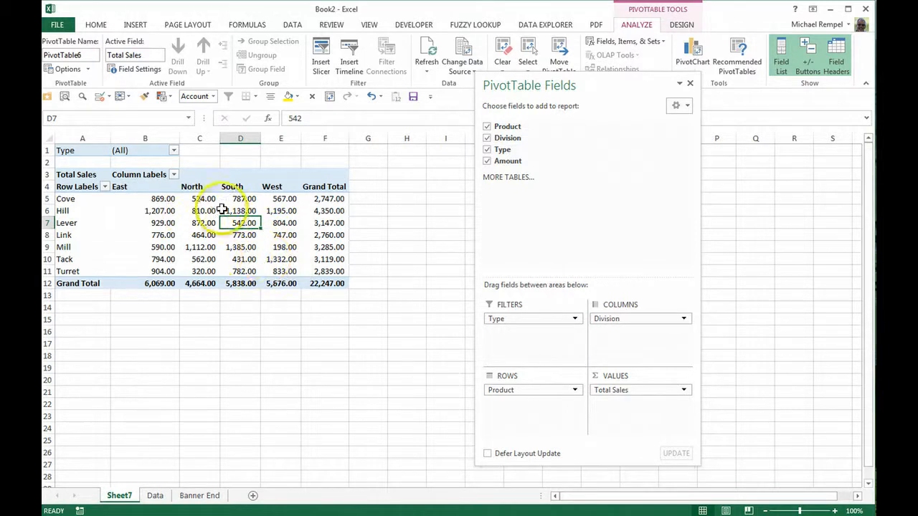
pyautogui.moveTo(248, 259)
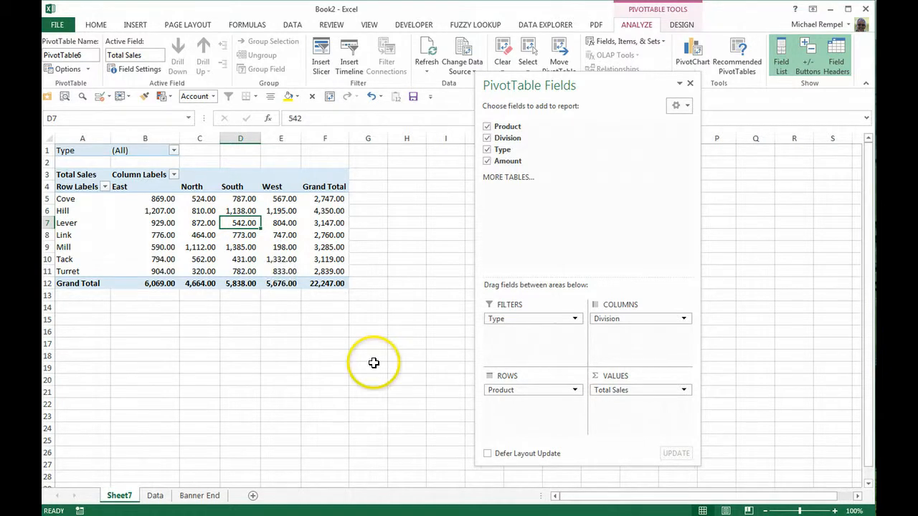
# Switch the PivotTable's report layout to outline form.
pyautogui.click(678, 25)
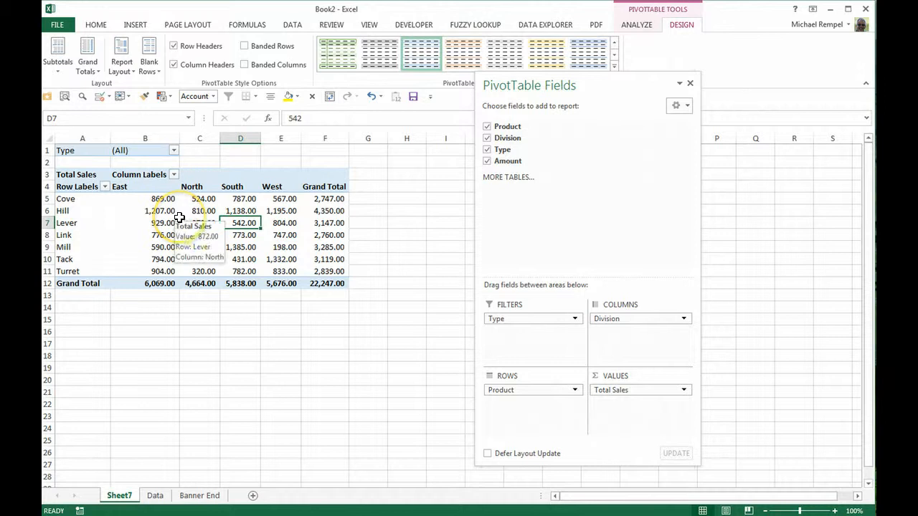
pyautogui.click(122, 63)
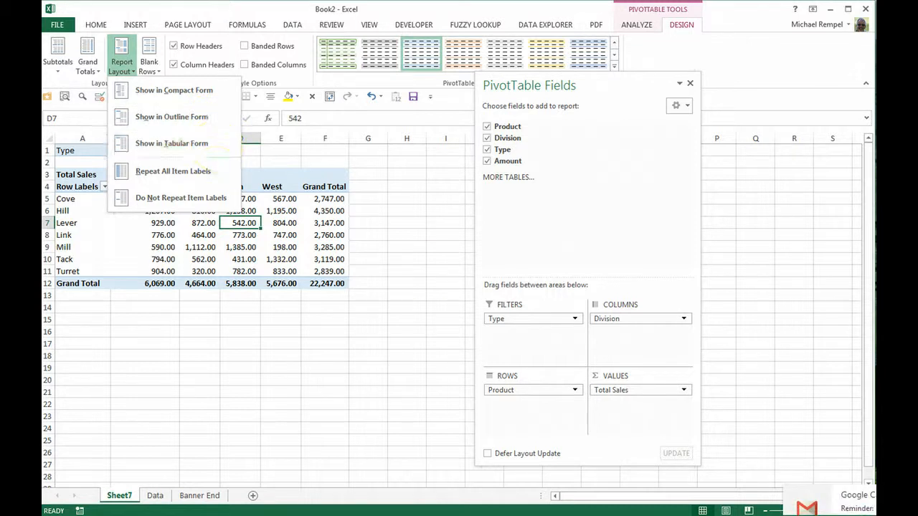
pyautogui.press('Escape')
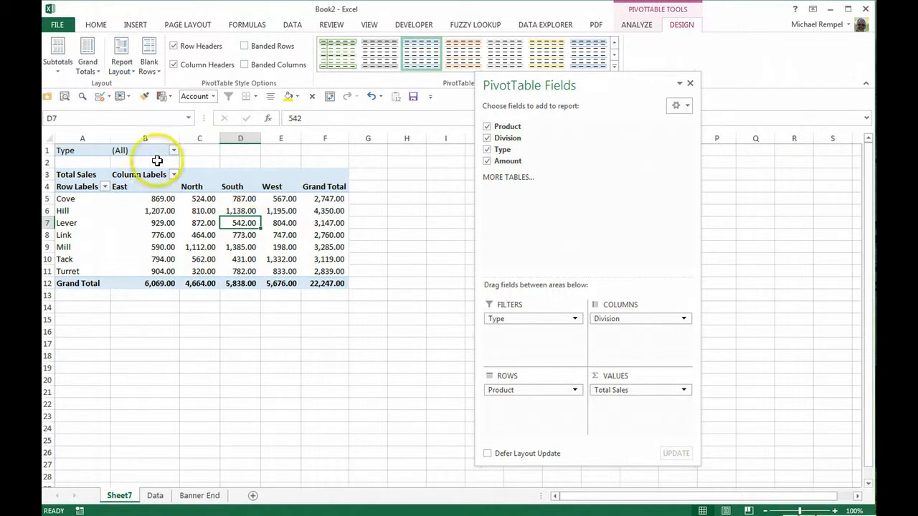
pyautogui.click(111, 68)
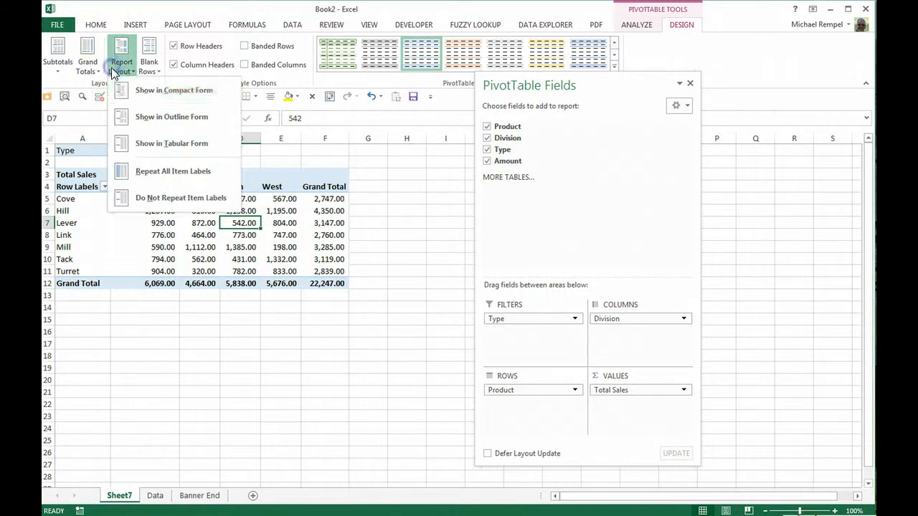
pyautogui.click(181, 119)
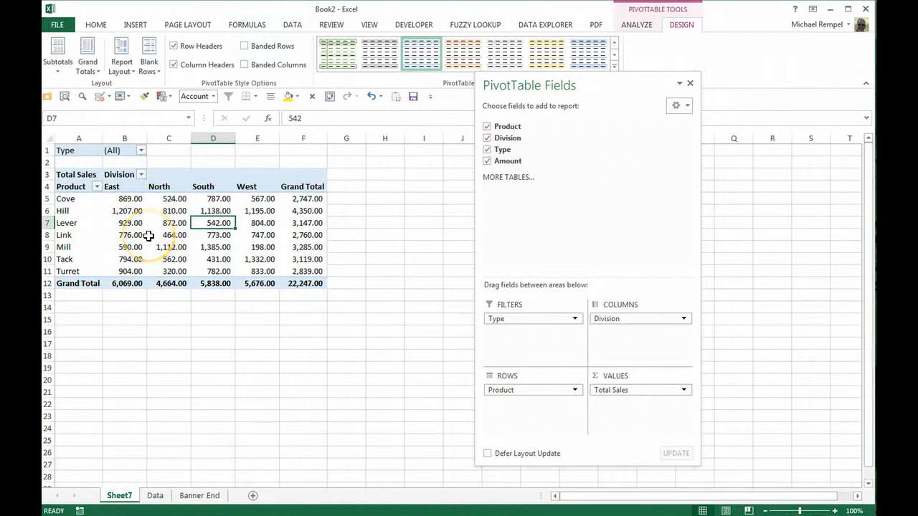
pyautogui.moveTo(149, 235)
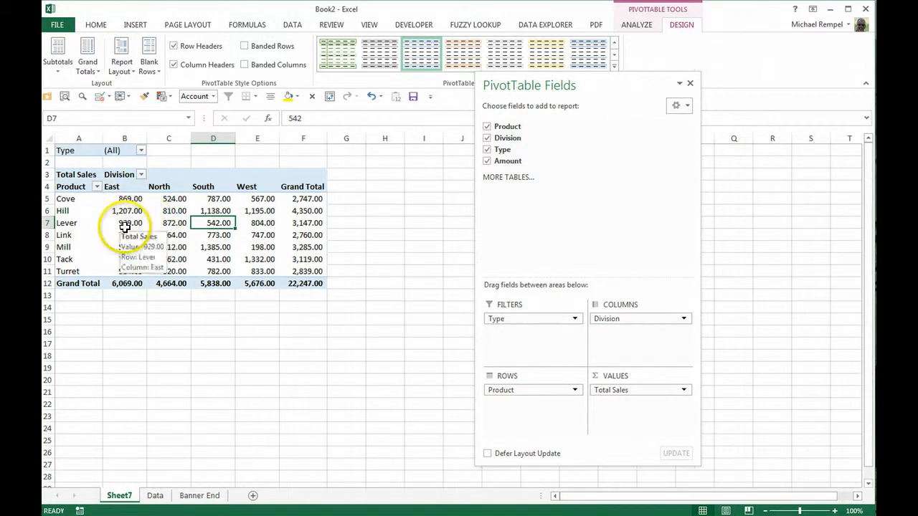
# Show the PivotTable report in tabular form.
pyautogui.click(131, 80)
pyautogui.click(137, 144)
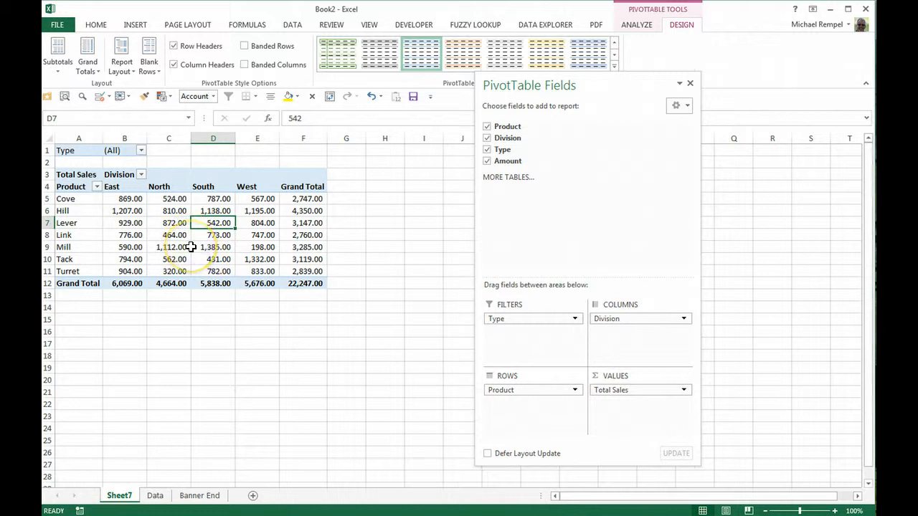
pyautogui.moveTo(191, 247)
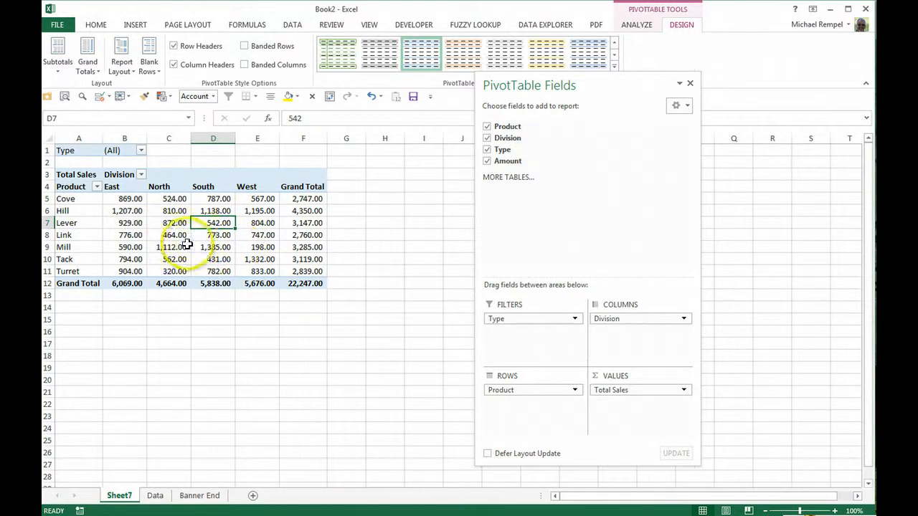
pyautogui.moveTo(165, 216)
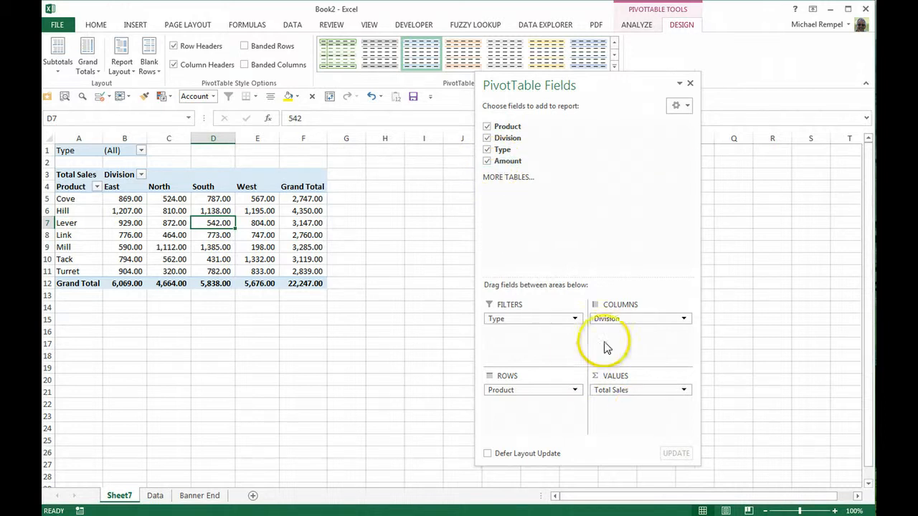
# Add the Amount field to the PivotTable's values a second time and set its summary calculation to Count.
pyautogui.moveTo(494, 161); pyautogui.dragTo(631, 412)
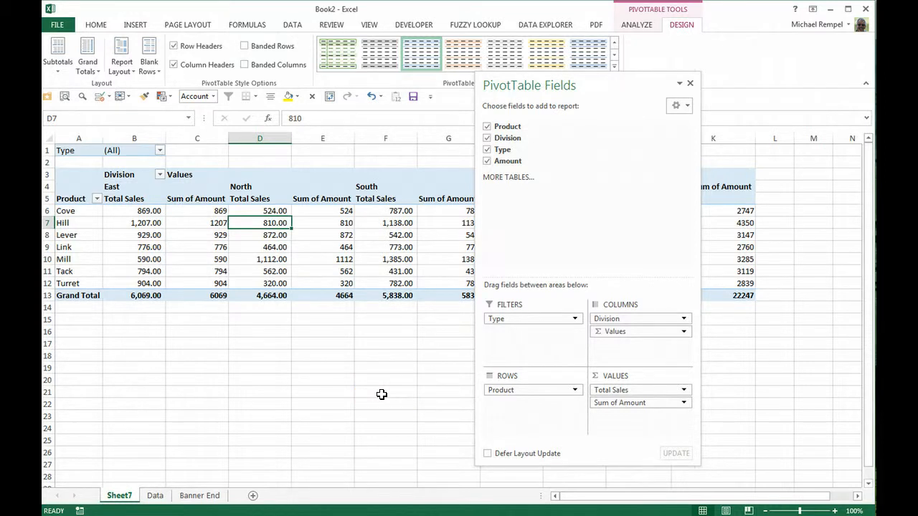
pyautogui.click(684, 403)
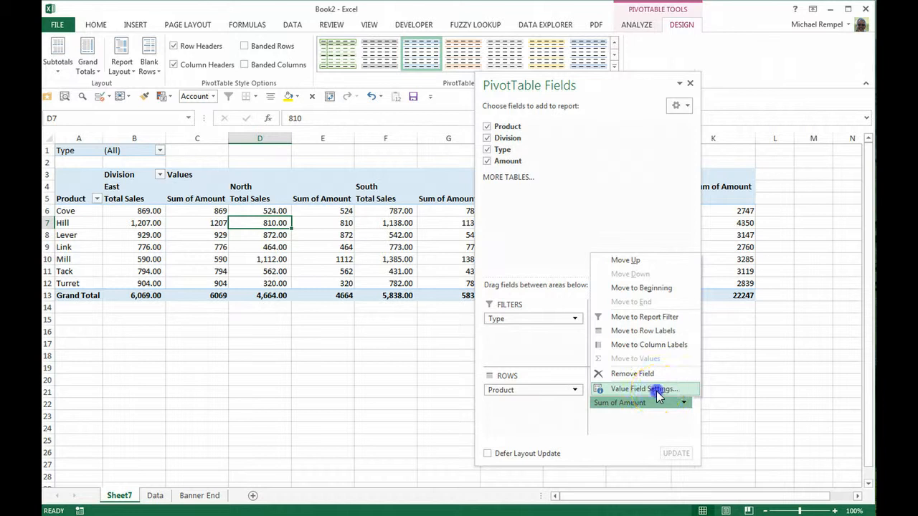
pyautogui.click(658, 391)
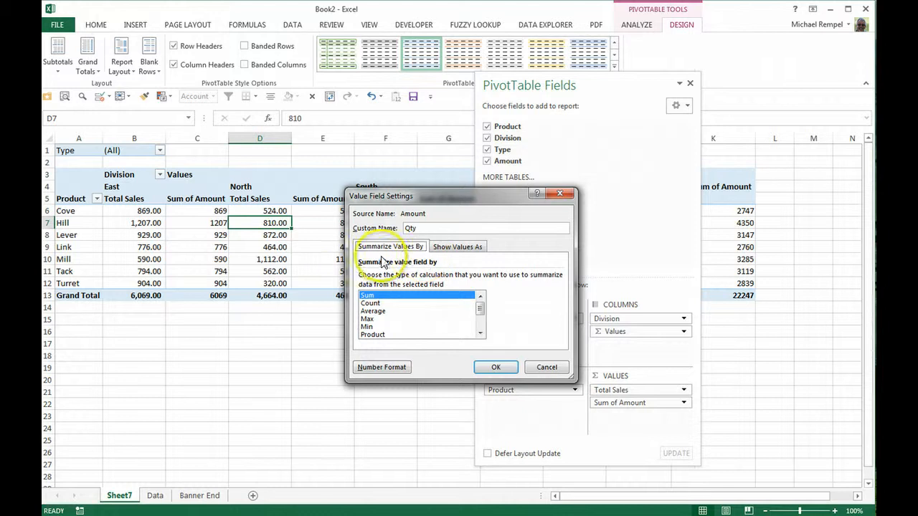
pyautogui.click(371, 306)
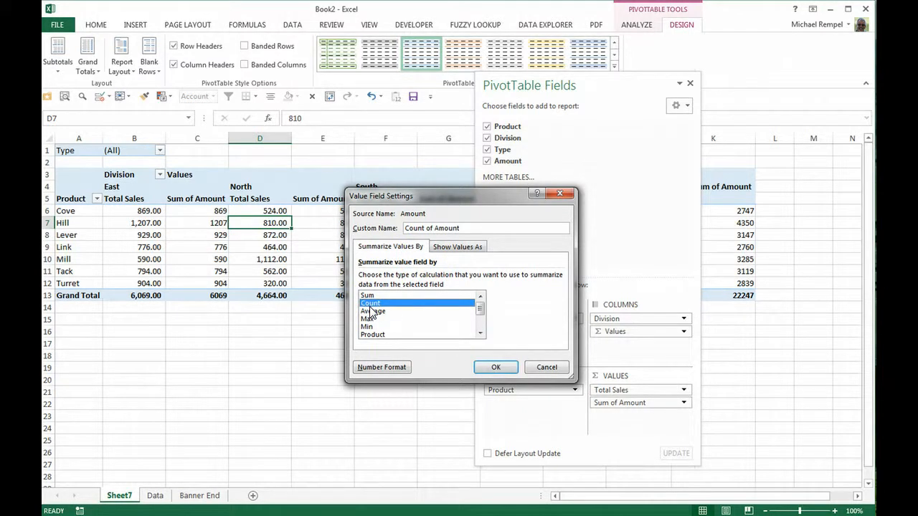
# Give the count field a Number format with 0 decimal places, apply the field settings and close the field list.
pyautogui.click(385, 370)
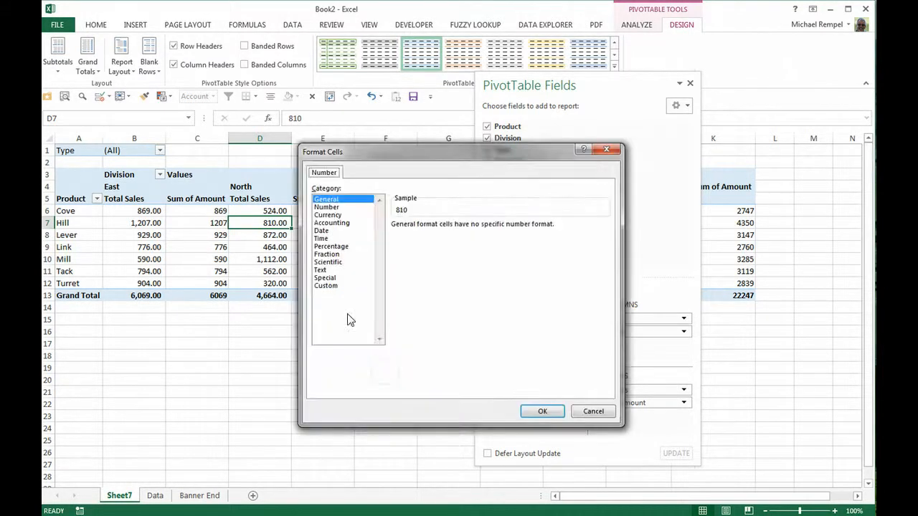
pyautogui.click(326, 206)
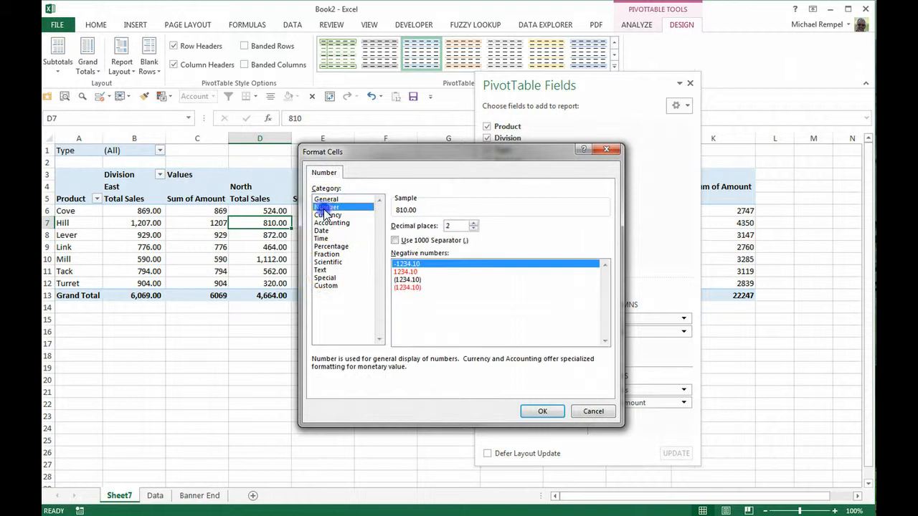
pyautogui.click(474, 229)
pyautogui.click(543, 411)
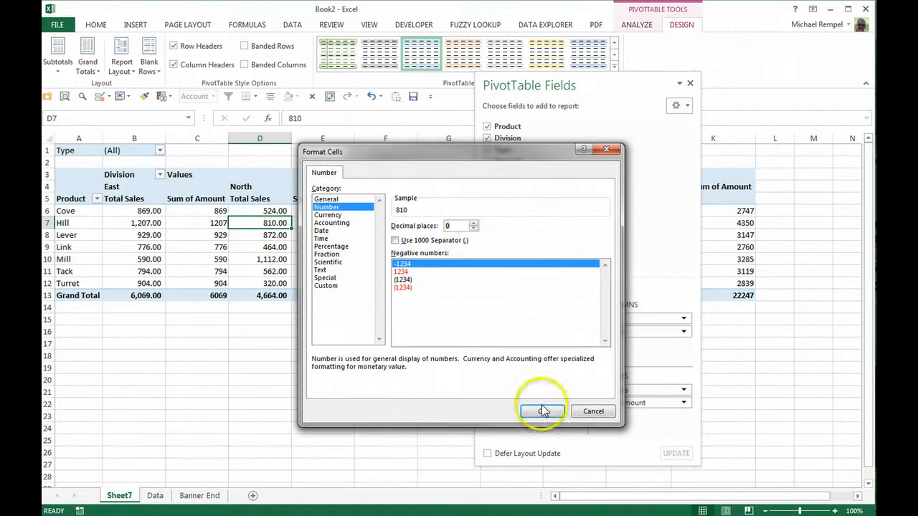
pyautogui.click(498, 365)
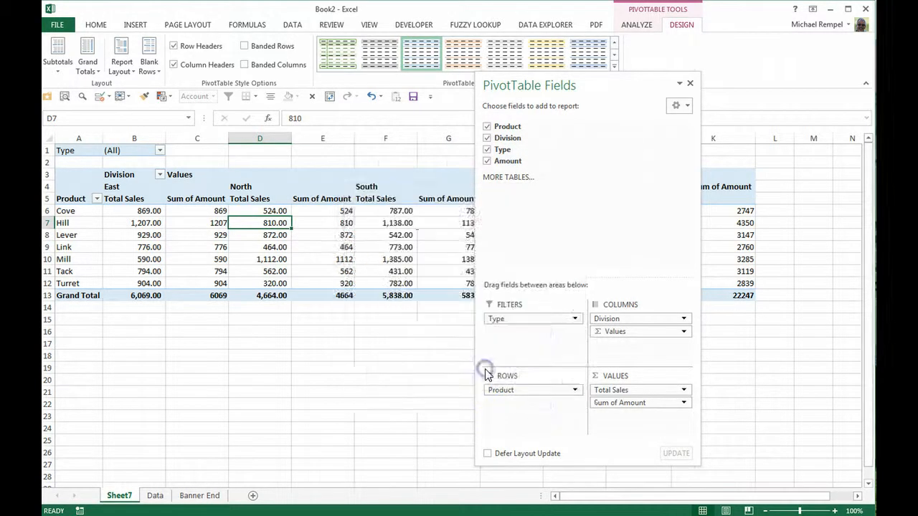
pyautogui.click(689, 84)
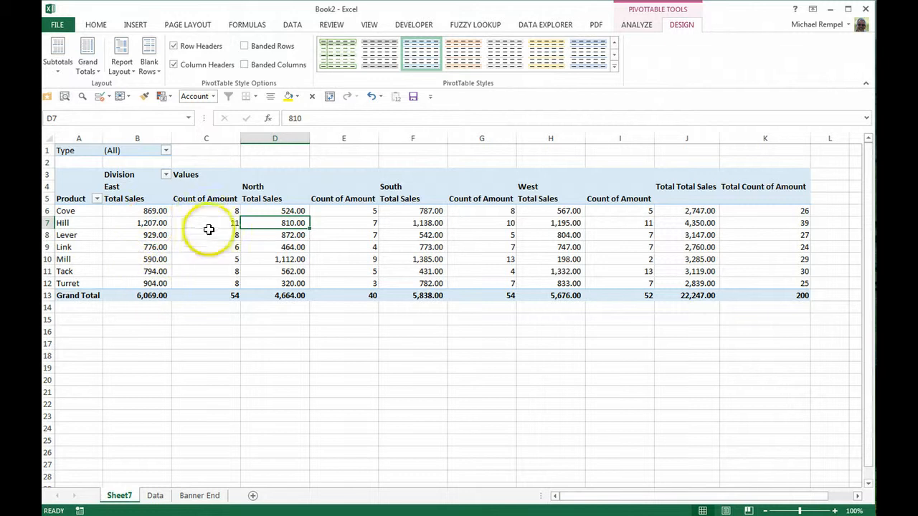
# Reopen the PivotTable field list and rename the Count of Amount value field to Qty.
pyautogui.moveTo(215, 266)
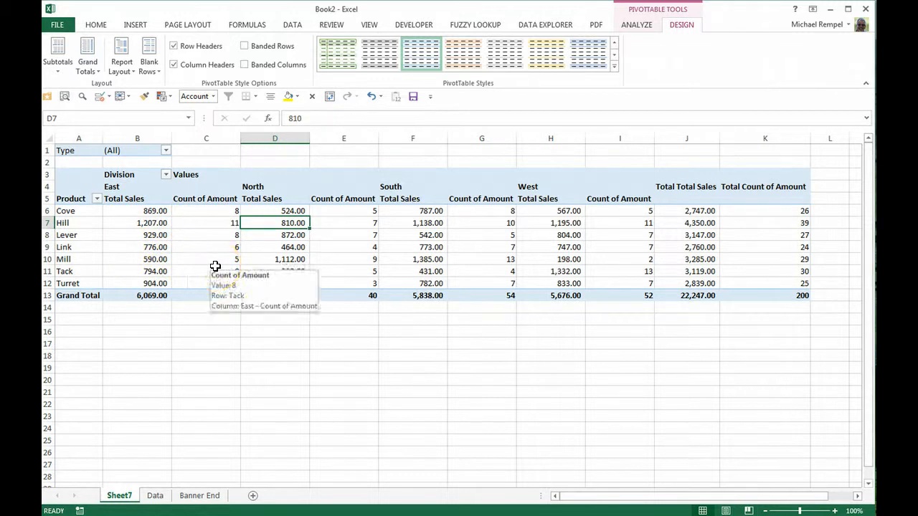
pyautogui.click(202, 216)
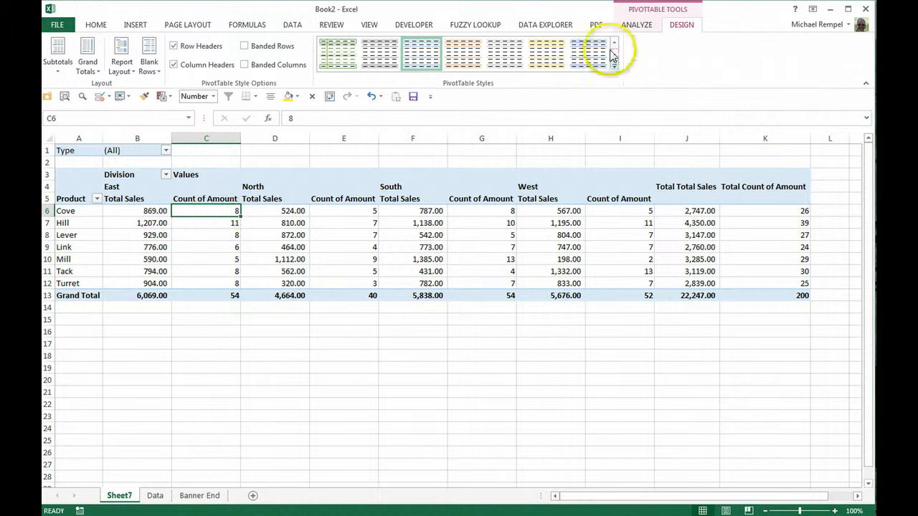
pyautogui.click(636, 24)
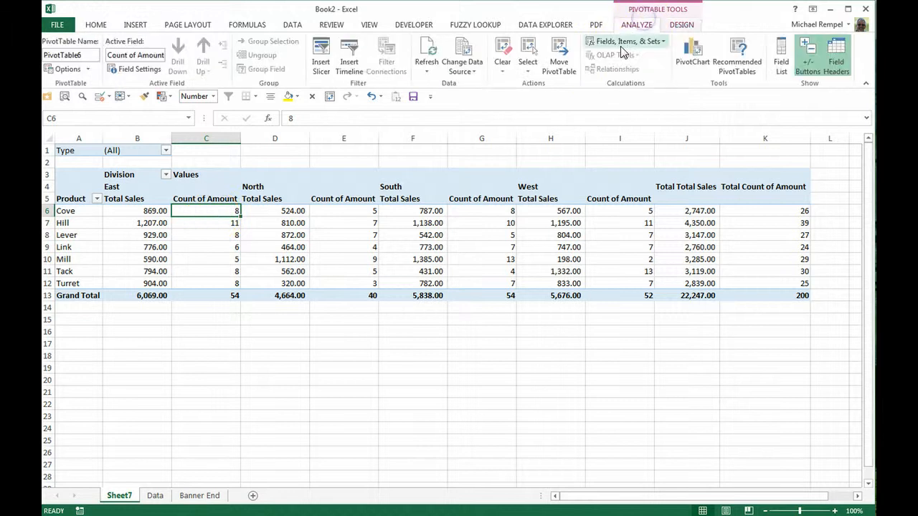
pyautogui.click(781, 63)
pyautogui.click(684, 403)
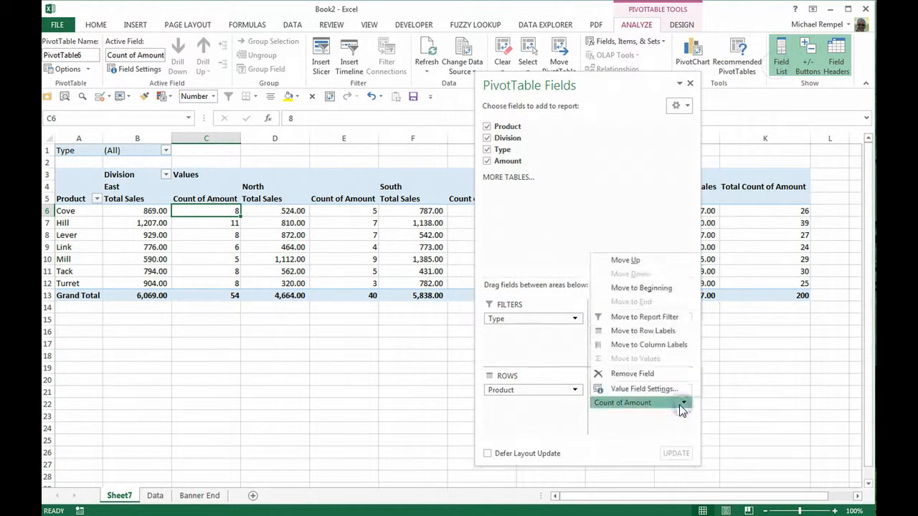
pyautogui.click(642, 389)
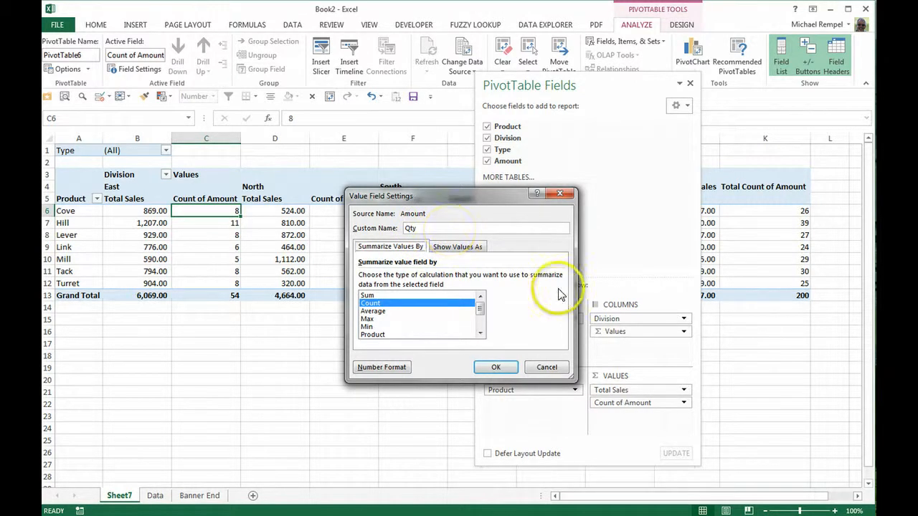
pyautogui.click(494, 367)
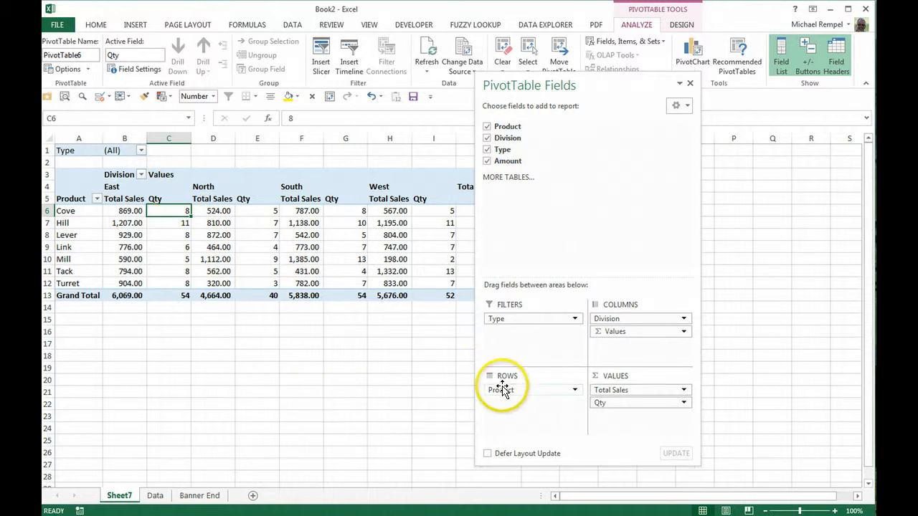
# Move the field list clear of the PivotTable and relocate the Values field from the columns to the rows below Product.
pyautogui.moveTo(605, 78); pyautogui.dragTo(713, 69)
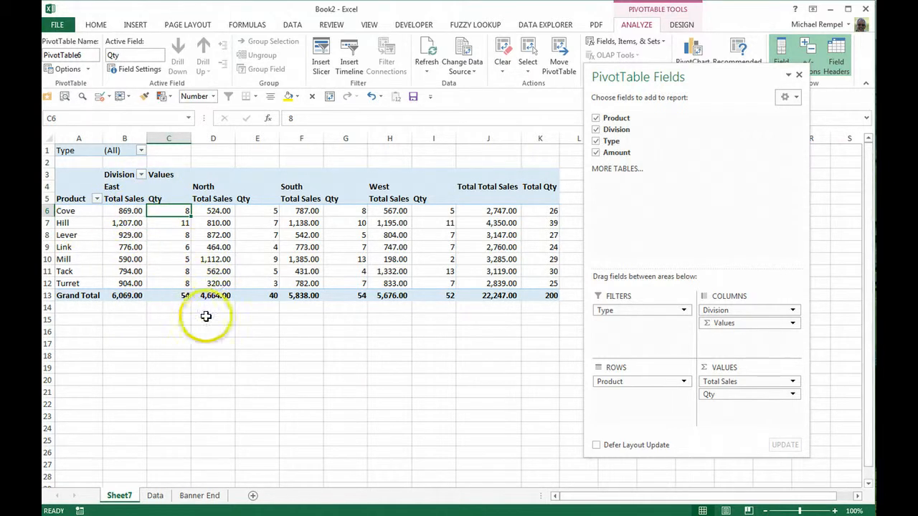
pyautogui.moveTo(145, 283)
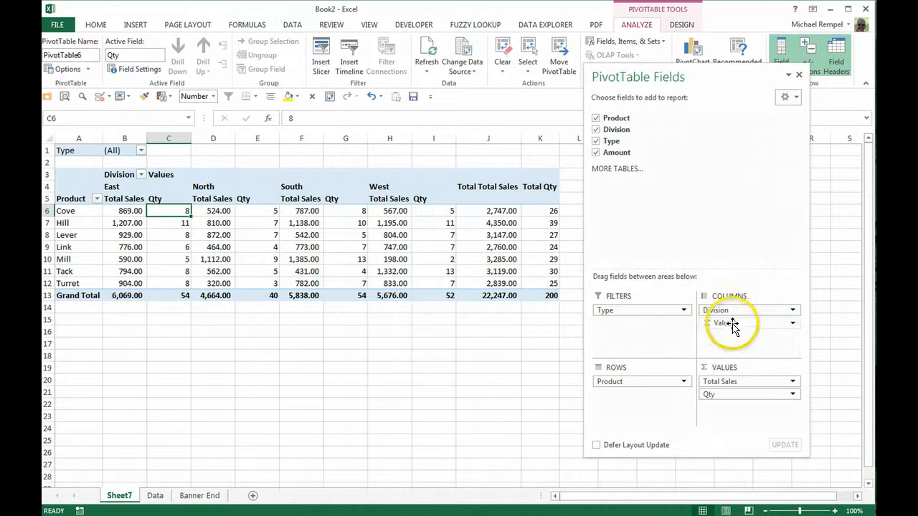
pyautogui.moveTo(728, 324); pyautogui.dragTo(618, 396)
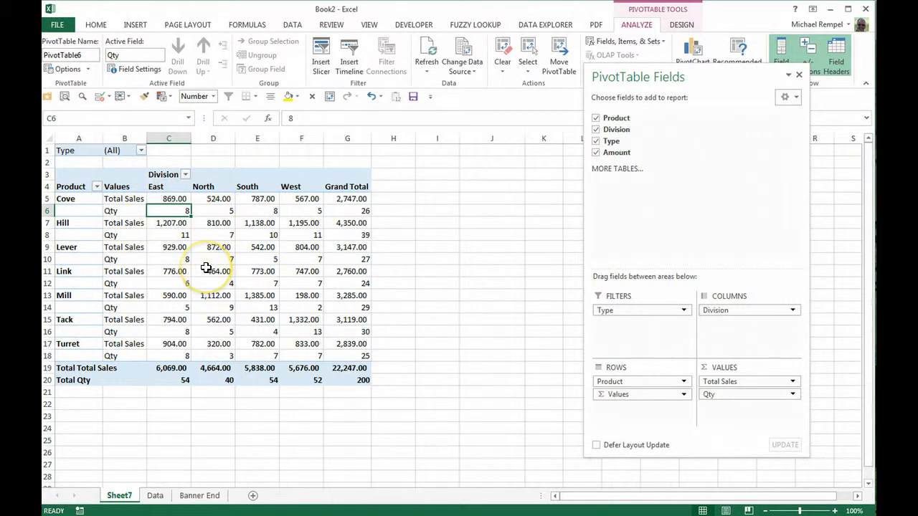
pyautogui.moveTo(206, 268)
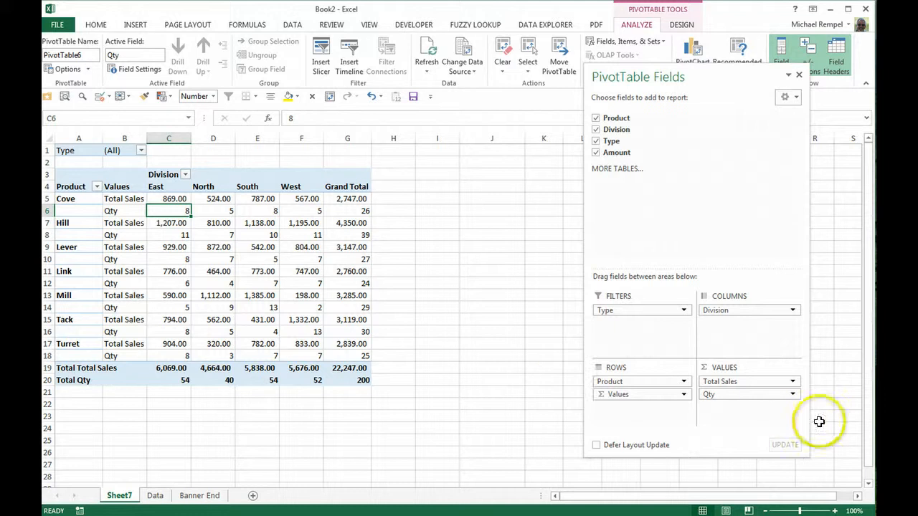
# Switch to the Banner End sheet.
pyautogui.click(204, 497)
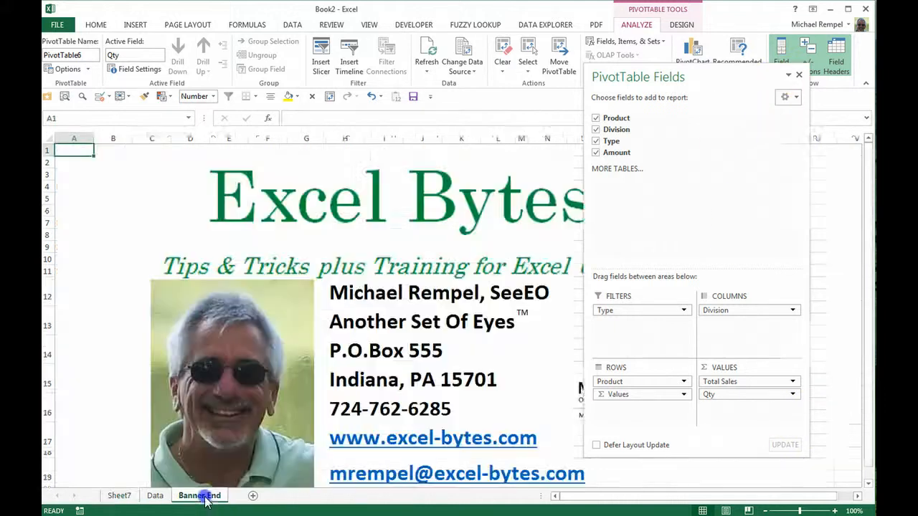